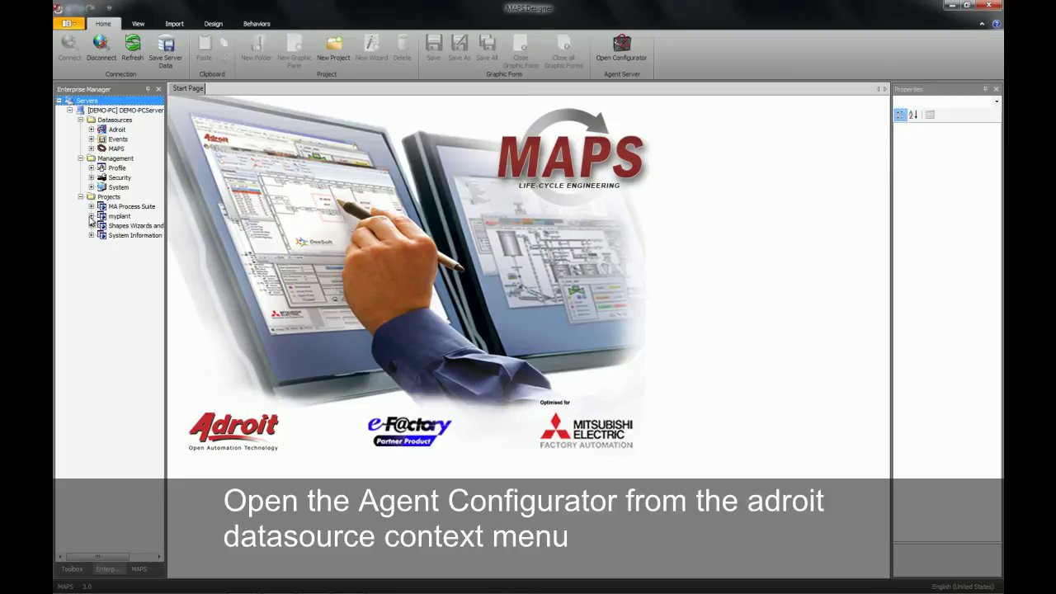
Step: Launch the agent configurator for the Adroit datasource
right_click(115, 129)
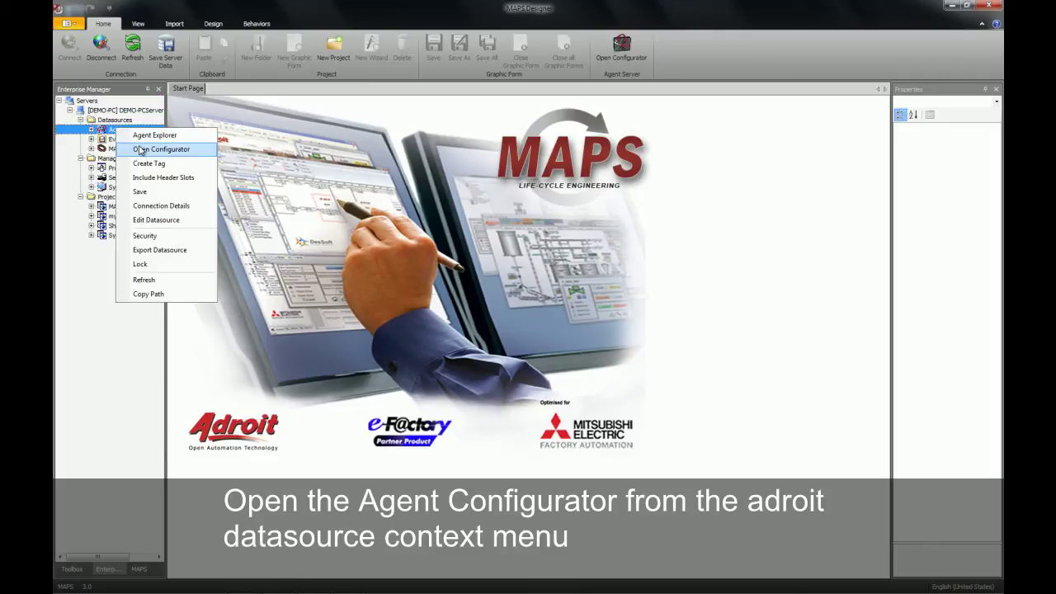
click(244, 164)
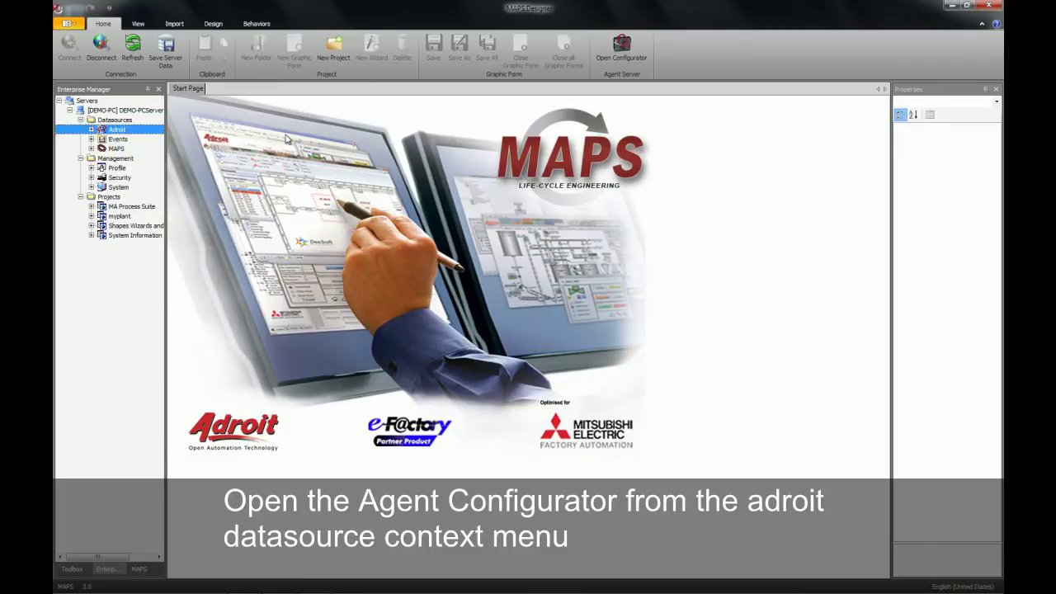
click(619, 47)
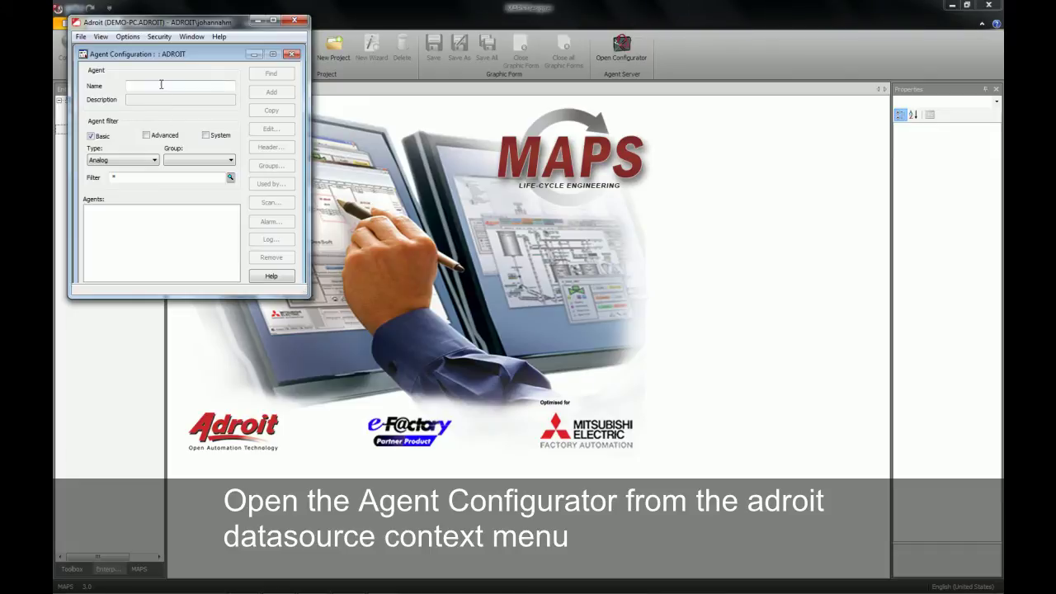
Step: Set the agent Type filter to Analog
click(154, 163)
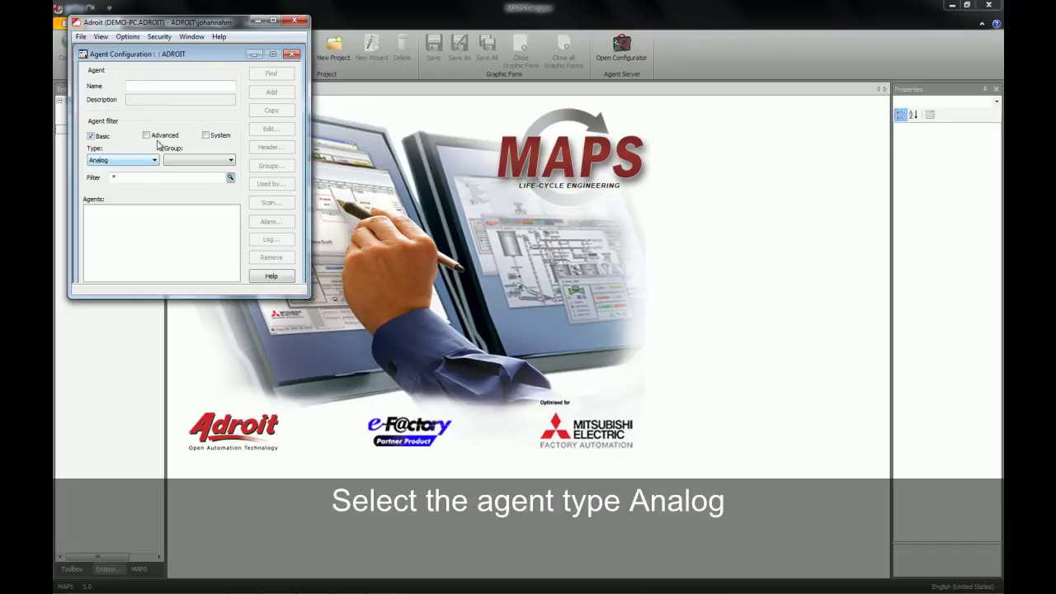
click(150, 87)
click(154, 162)
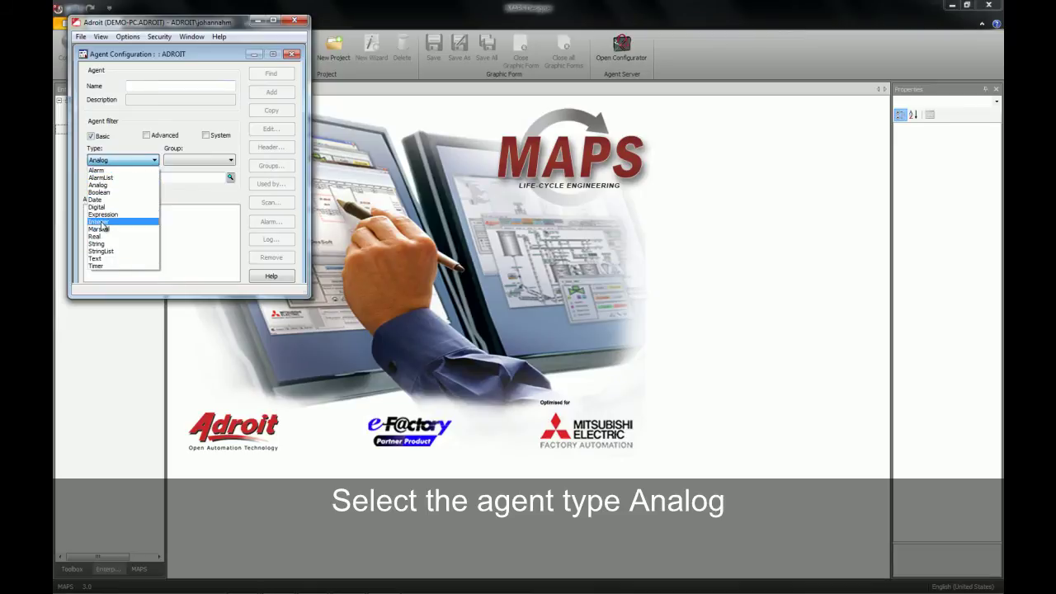
click(115, 185)
click(139, 85)
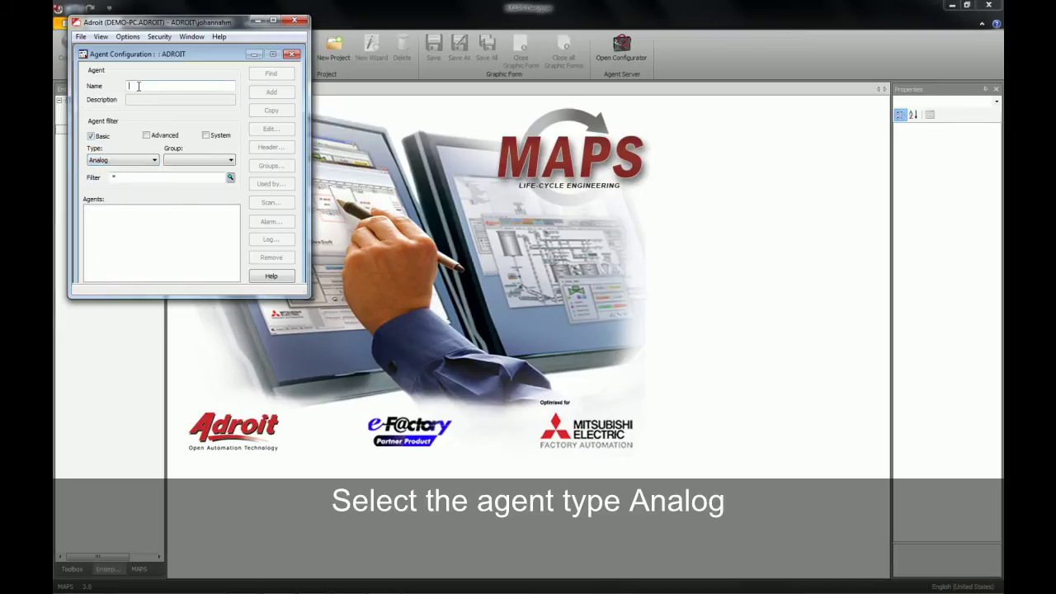
Step: Add a new analog agent named MOTORPUMPFLOW
text(M)
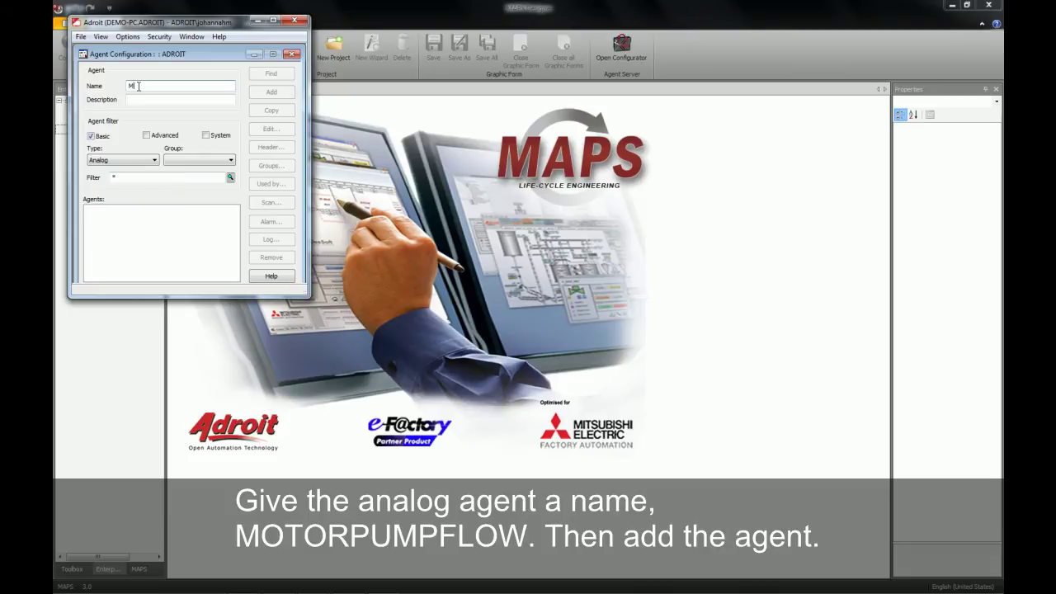
text(OTO)
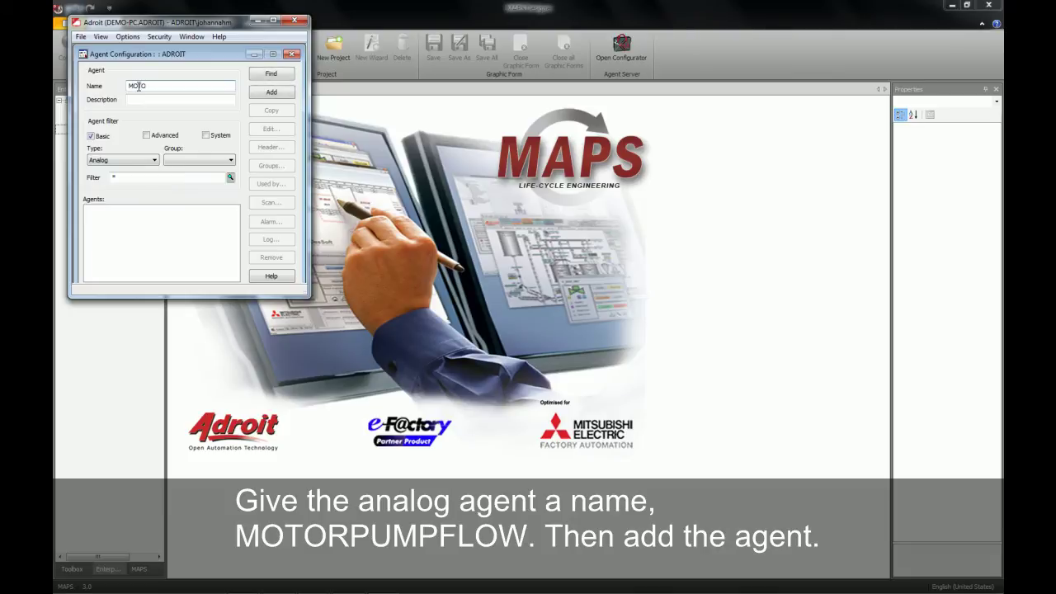
text(RPUMPFLOW)
click(262, 97)
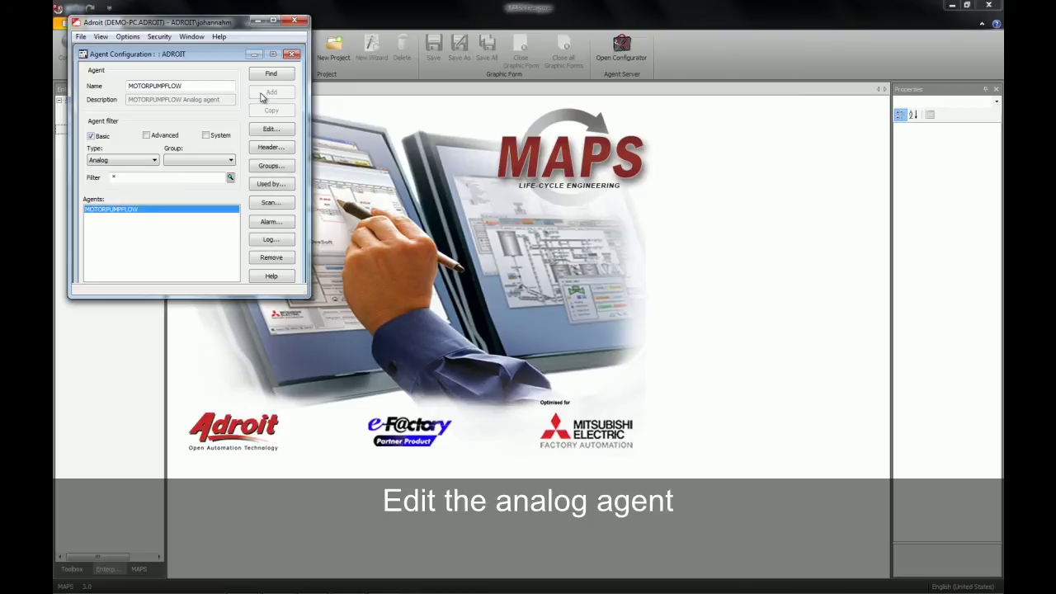
Step: Edit MOTORPUMPFLOW: device span maximum 1, engineering span maximum 10, unit L/h
click(271, 129)
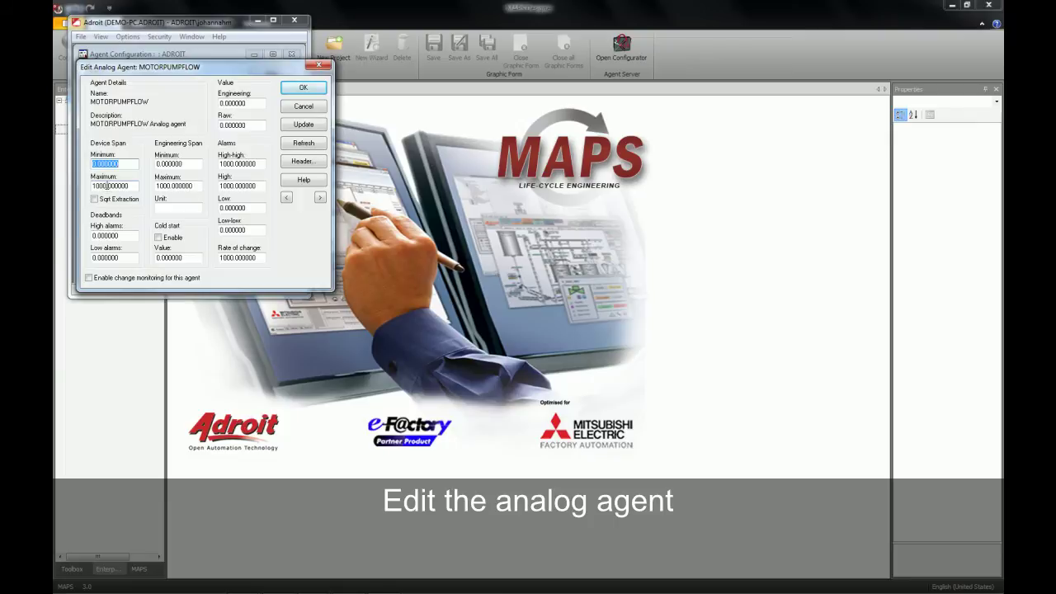
drag(107, 185, 94, 188)
text(1)
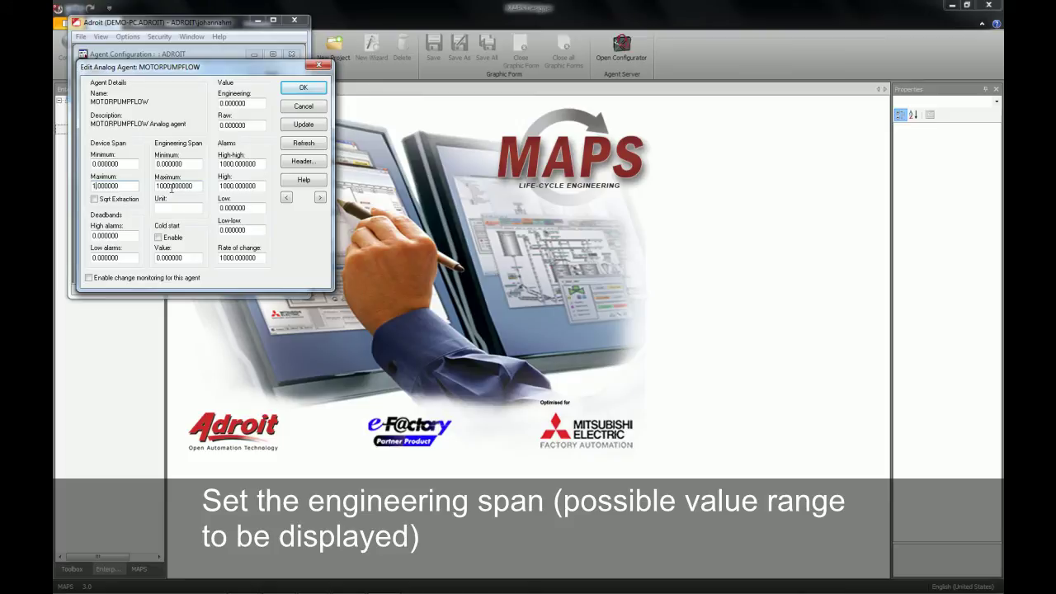
drag(171, 188, 154, 191)
text(10)
click(165, 206)
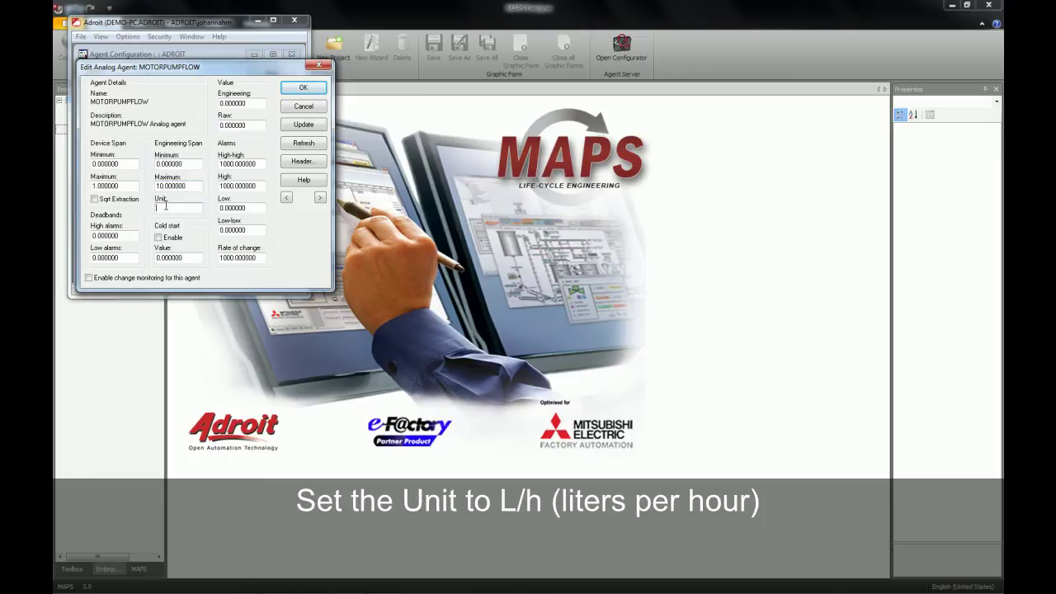
text(L/h)
Step: Set the high alarm to 8 and high-high alarm to 10, then apply and confirm
click(223, 190)
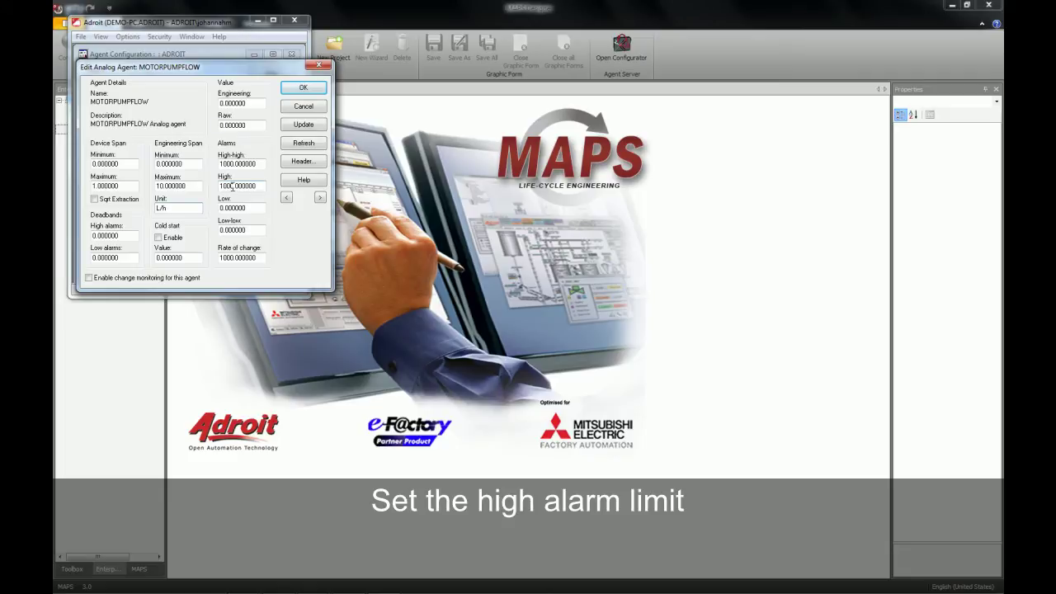
drag(235, 186, 218, 190)
text(8)
drag(220, 163, 235, 163)
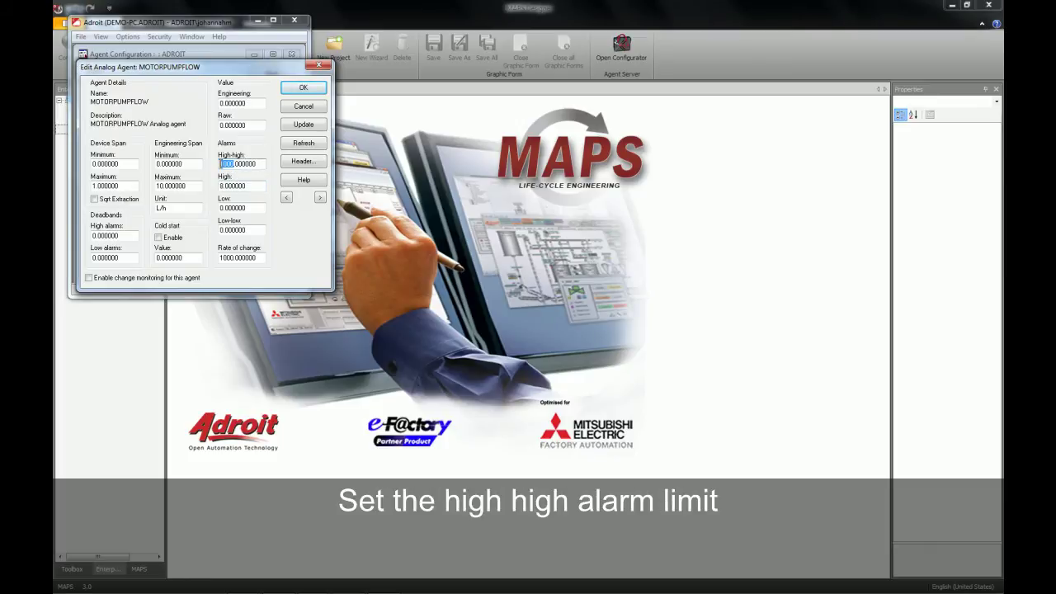
text(10)
click(297, 128)
click(307, 88)
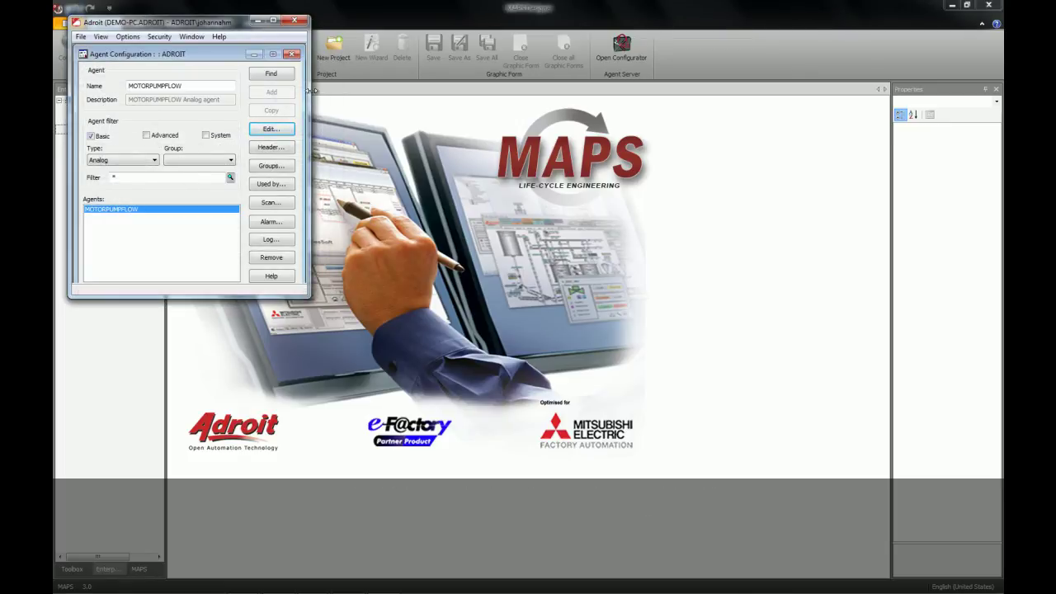
Step: Scan MOTORPUMPFLOW with device PLC at 500 ms, output enabled
click(259, 205)
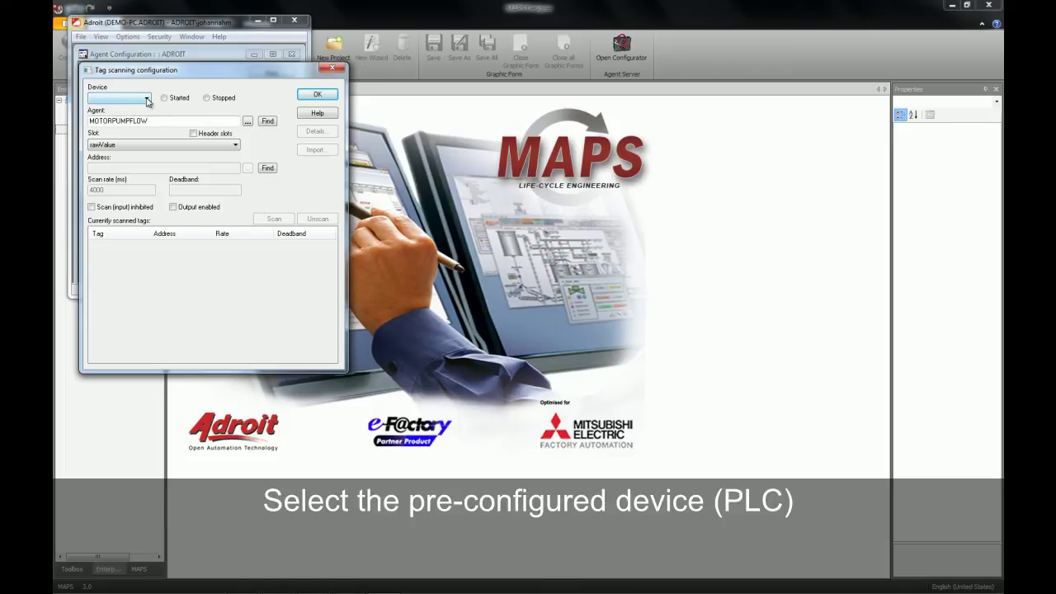
click(110, 99)
click(112, 115)
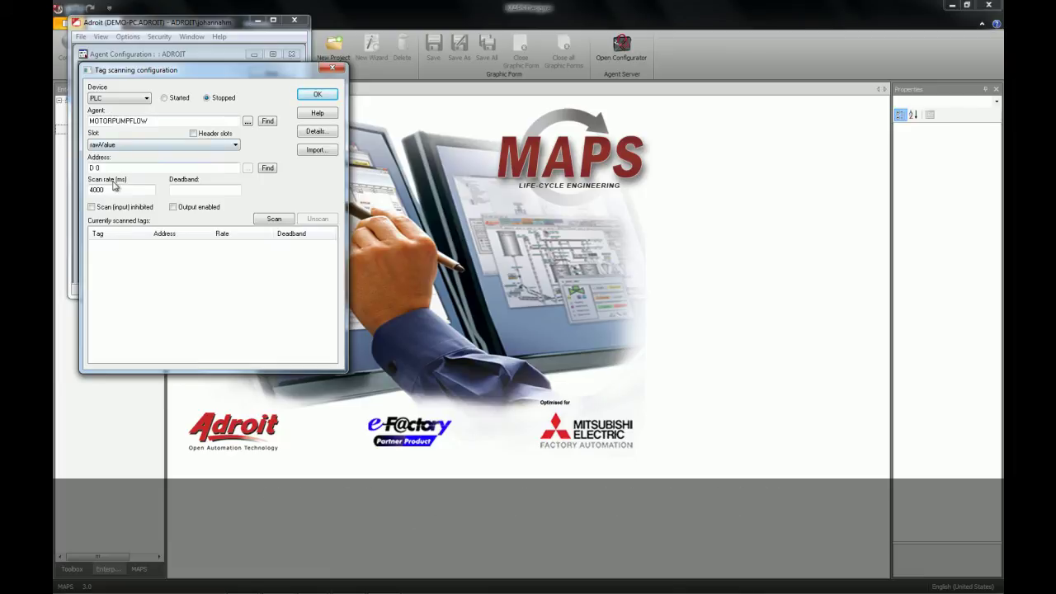
drag(105, 190, 90, 189)
text(500)
click(173, 210)
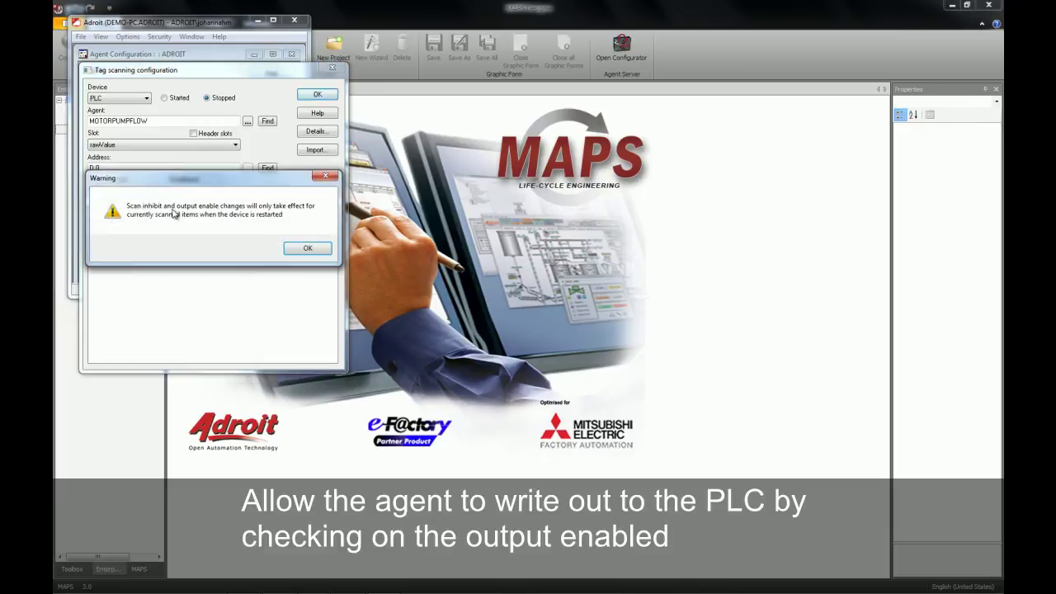
click(305, 250)
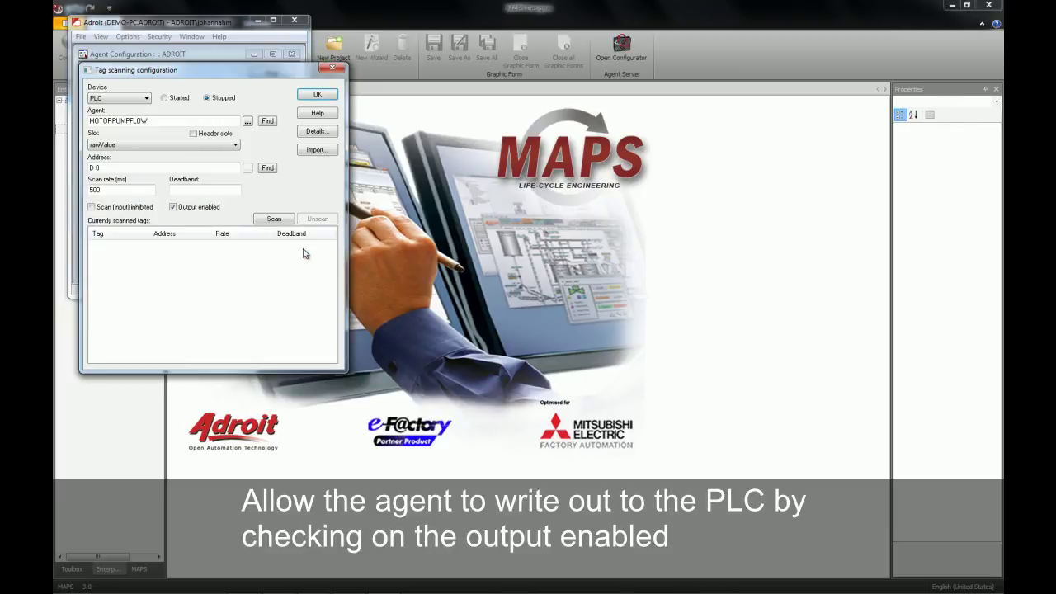
Step: Add the agent to the PLC's scanned tags and start the device
click(273, 219)
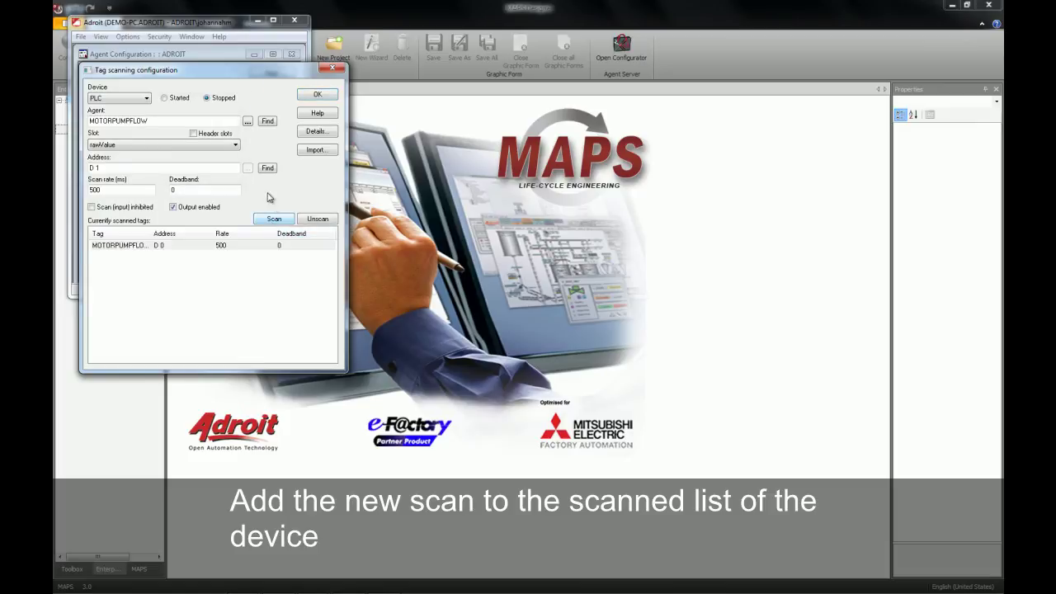
click(168, 98)
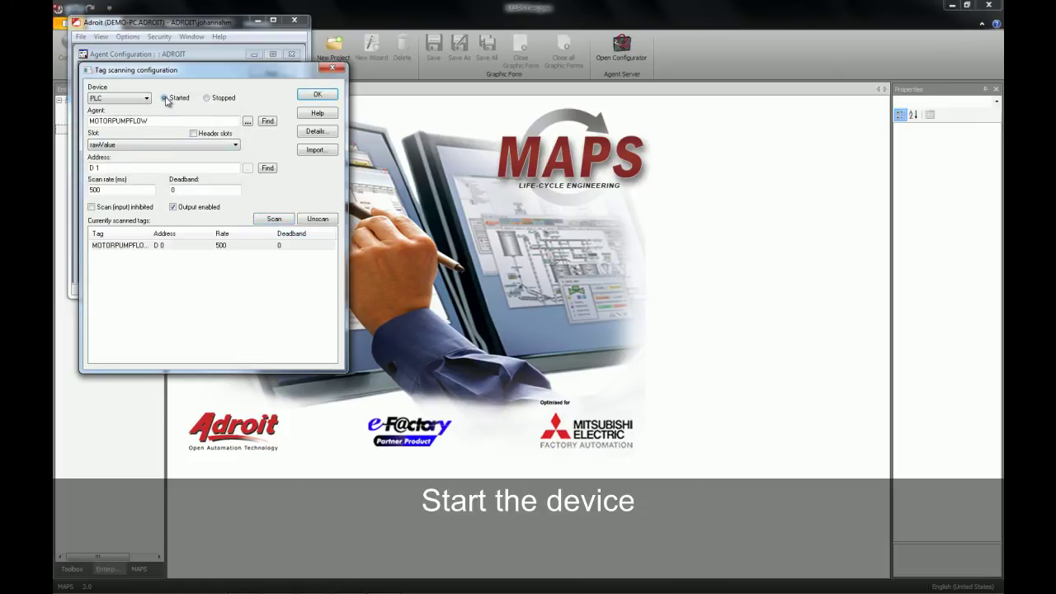
click(319, 96)
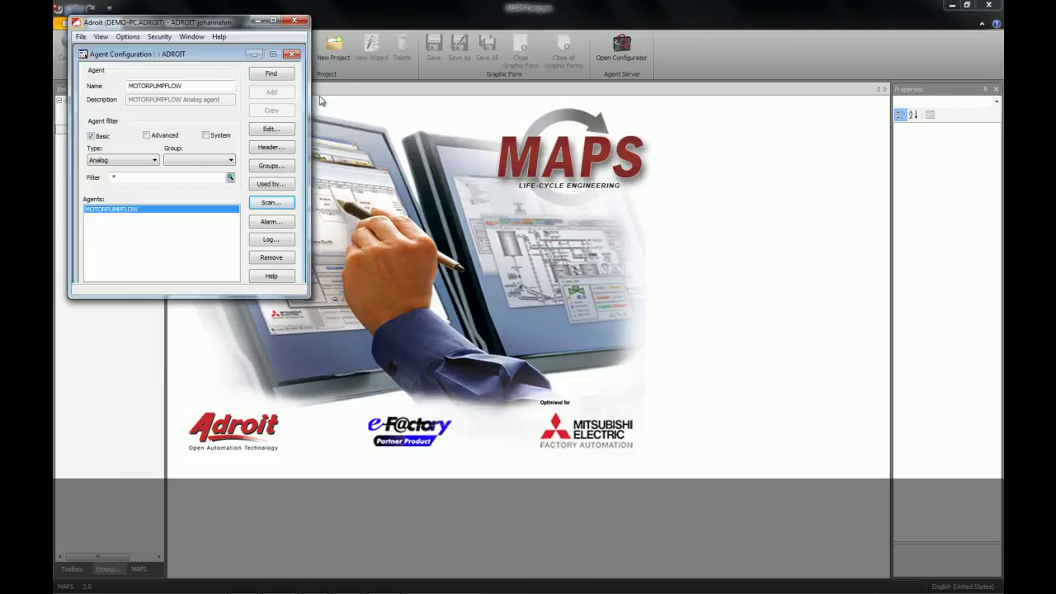
Step: Save the agent configuration with File > Save and close the Agent Configurator
click(80, 37)
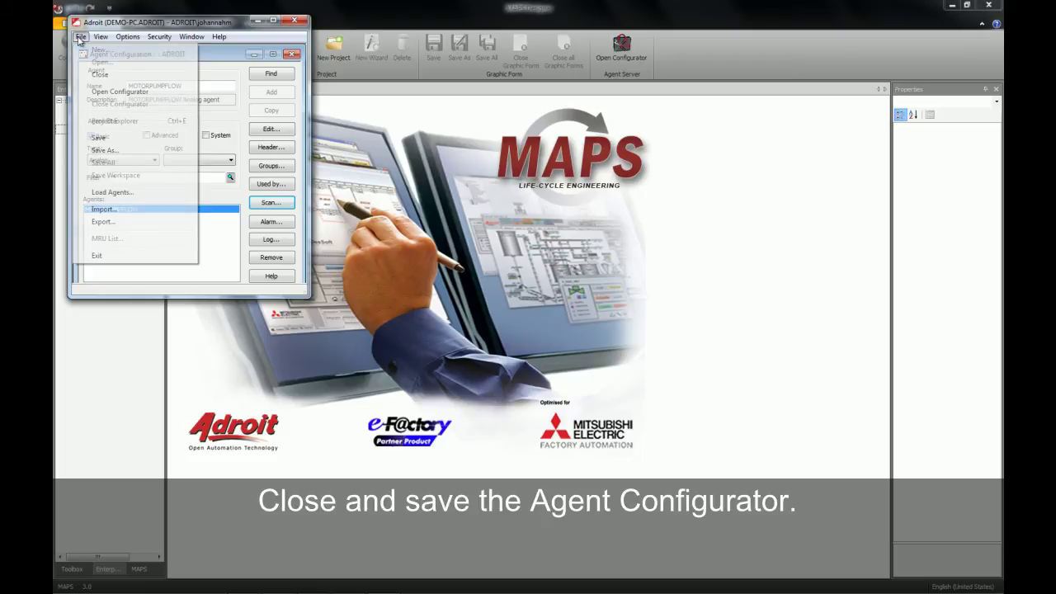
click(98, 140)
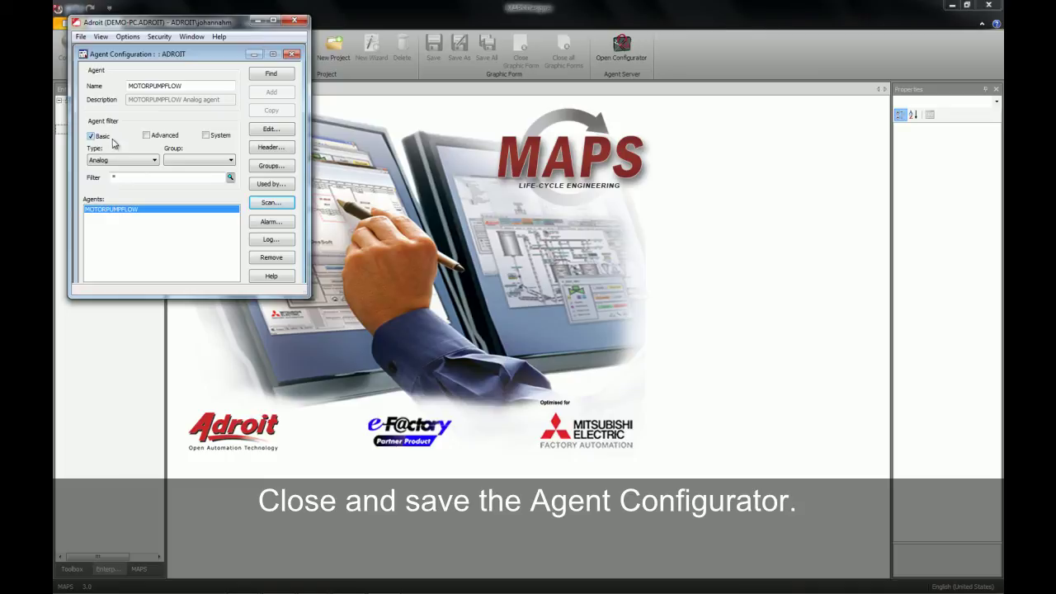
click(293, 21)
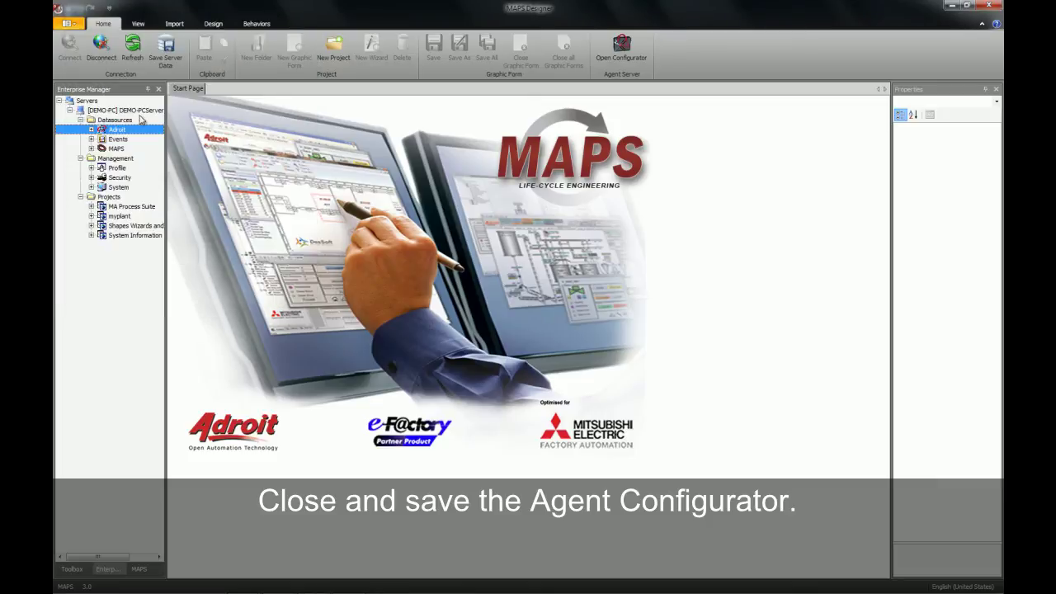